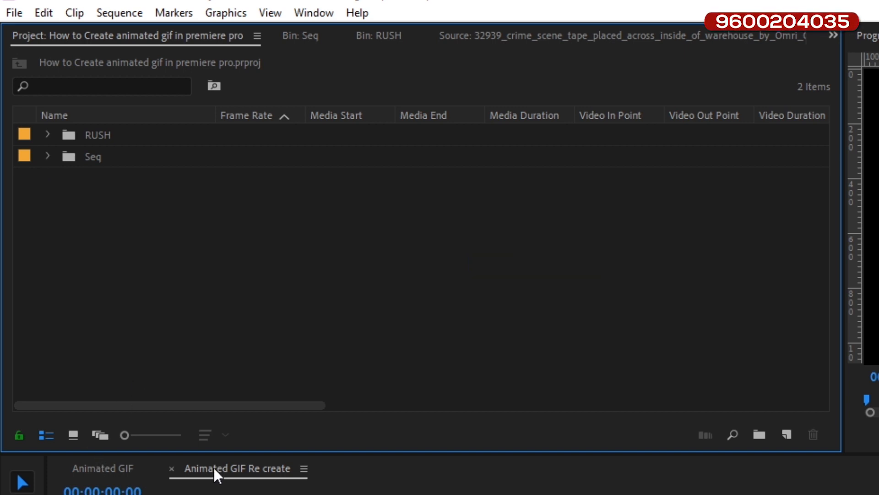
Place all six clips of the RUSH bin on track V1 of the Animated GIF Re create sequence, keeping the existing sequence settings
click(47, 156)
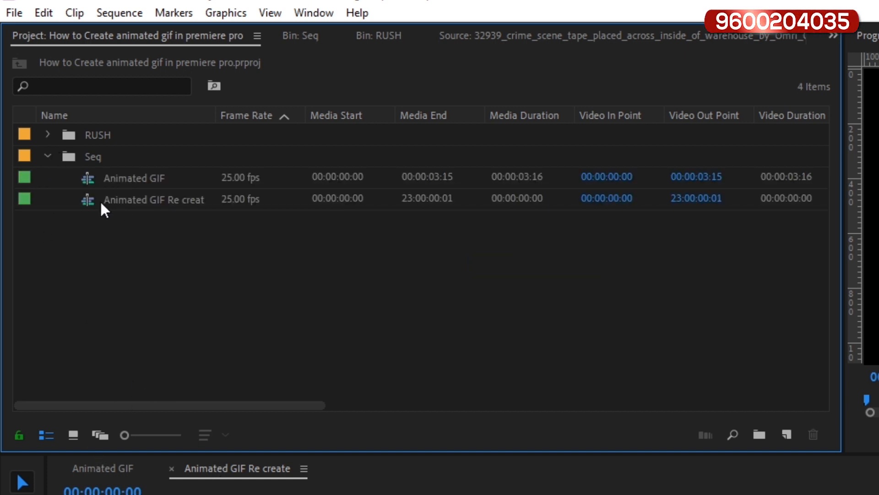
click(47, 155)
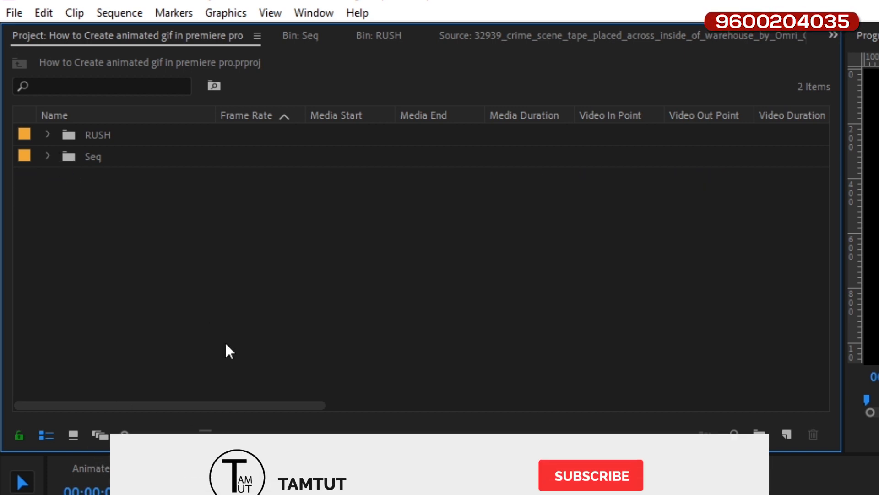
click(48, 134)
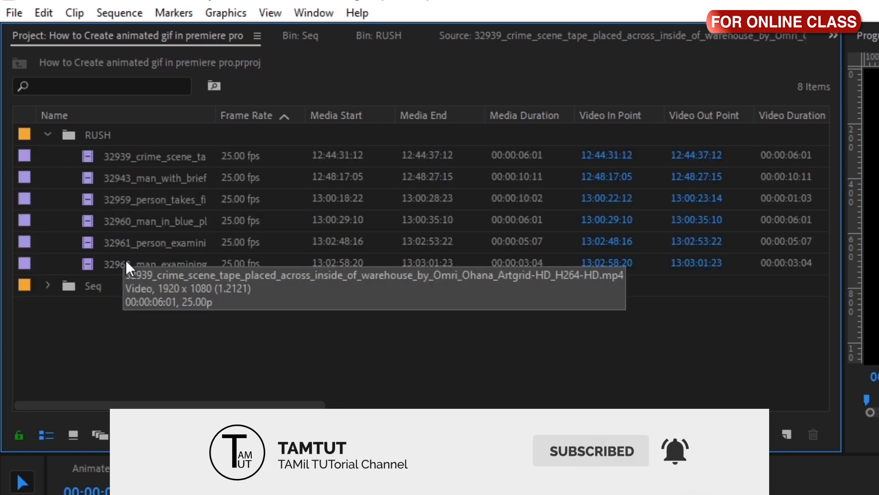
click(119, 156)
shift+click(136, 265)
drag(108, 53, 215, 413)
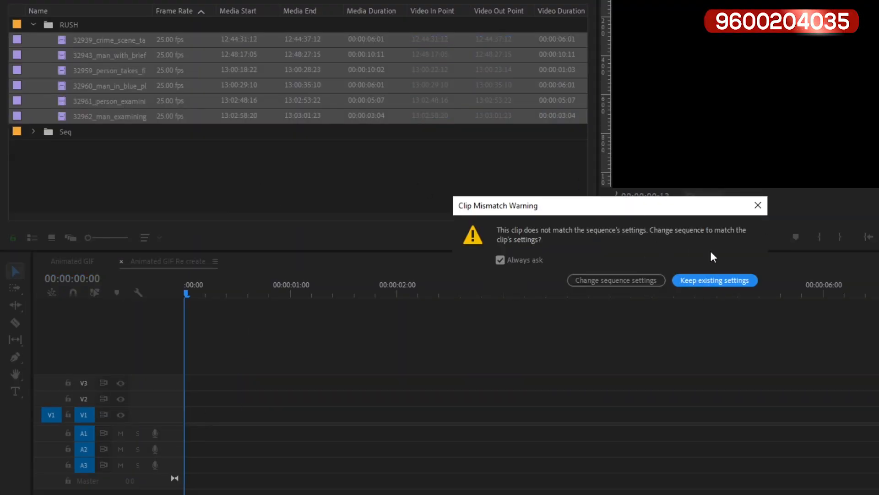
click(703, 281)
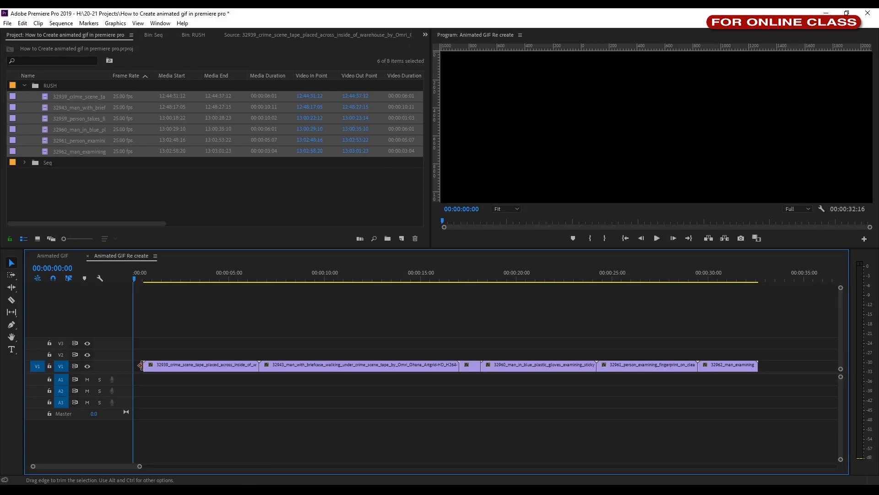
Close the gap before the first clip on V1 so the footage starts at 00:00:00:00
click(191, 415)
right_click(194, 417)
click(146, 372)
key(minus)
key(minus)
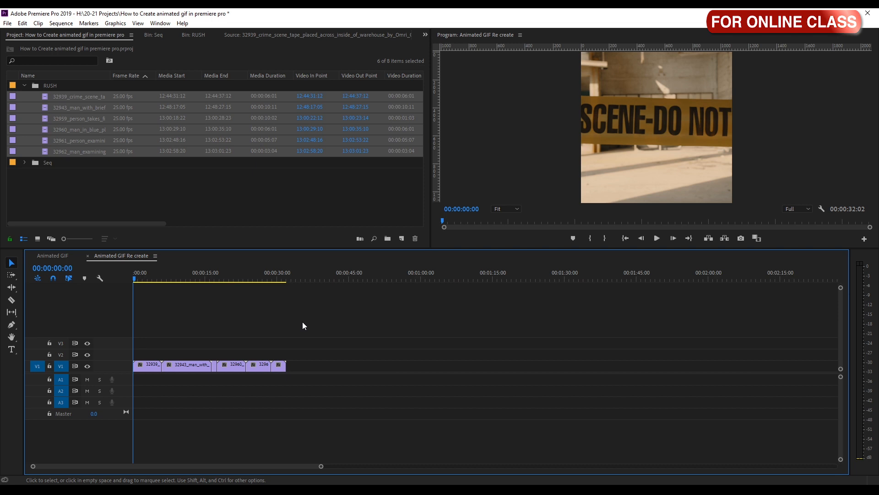
Scrub through the clips of the Animated GIF Re create sequence to examine the content and length of each shot
click(150, 275)
key(equals)
key(equals)
click(268, 278)
drag(272, 278, 207, 314)
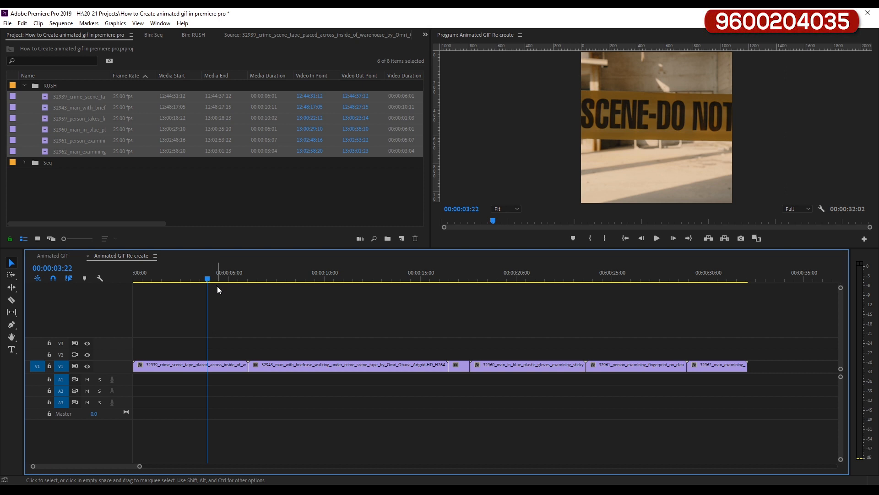
drag(218, 288, 285, 303)
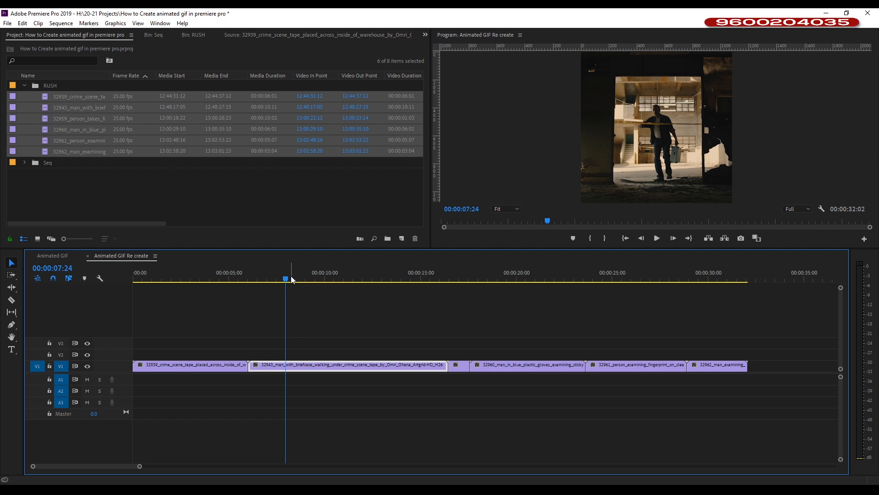
drag(292, 280, 194, 328)
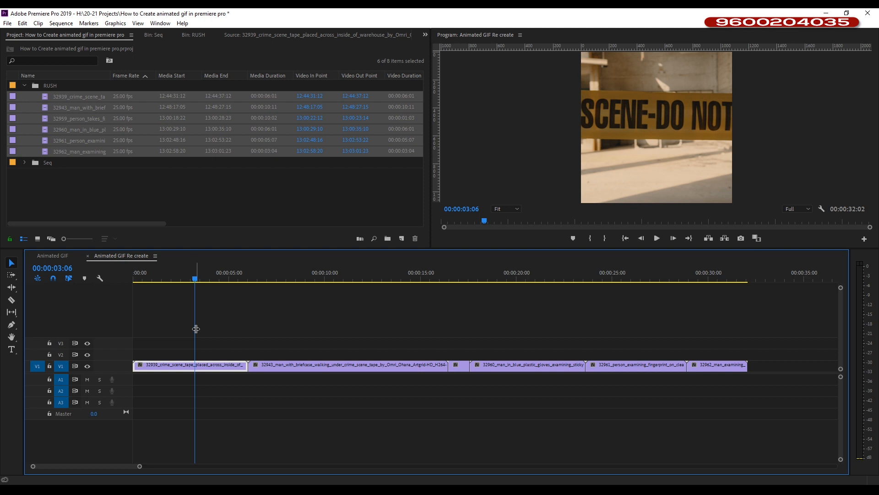
drag(155, 279, 240, 303)
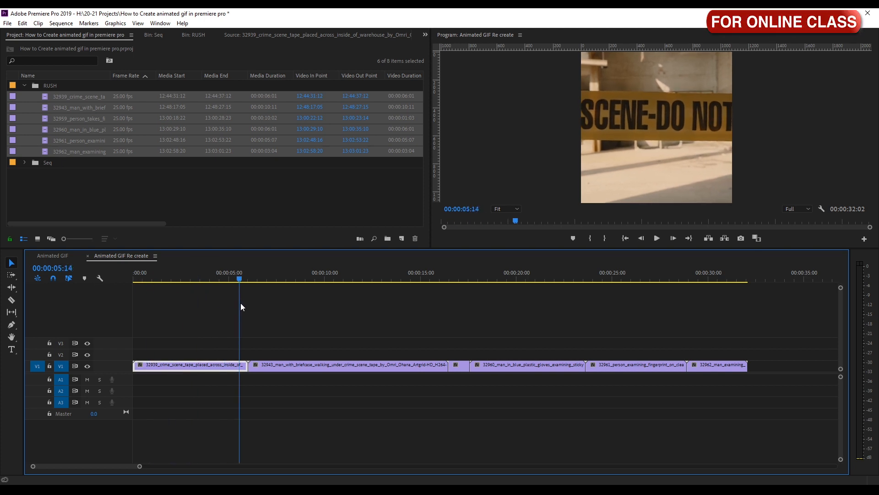
drag(268, 275, 426, 277)
drag(407, 306, 183, 354)
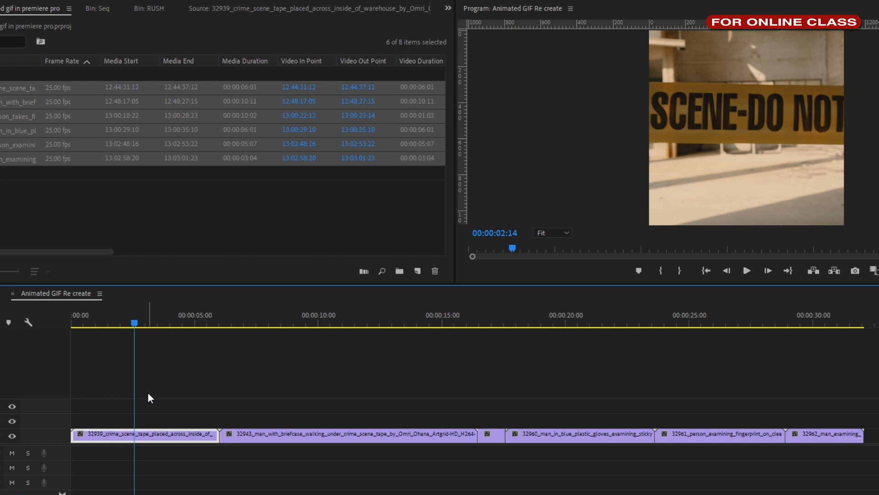
drag(135, 323, 178, 336)
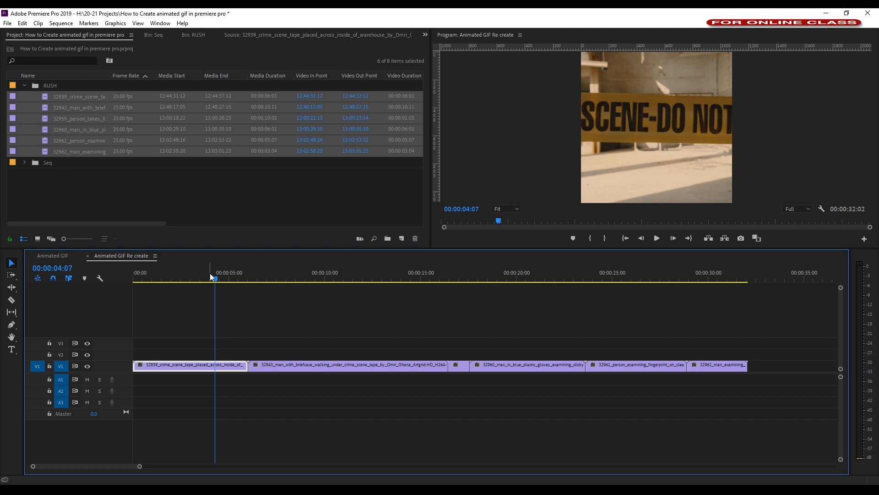
drag(207, 277, 416, 317)
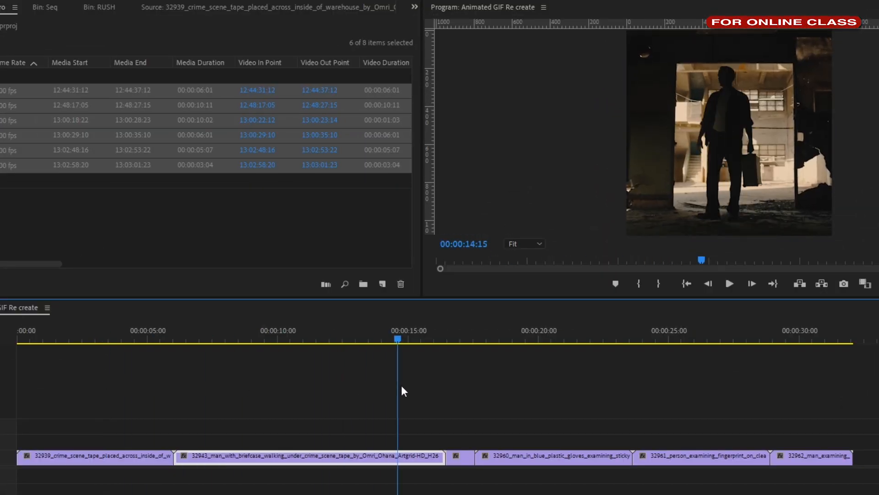
drag(402, 386, 713, 402)
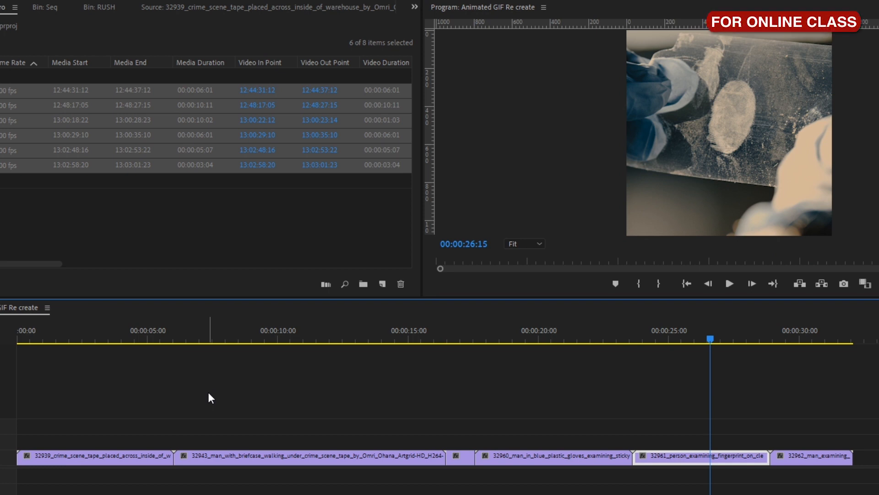
drag(27, 340, 289, 420)
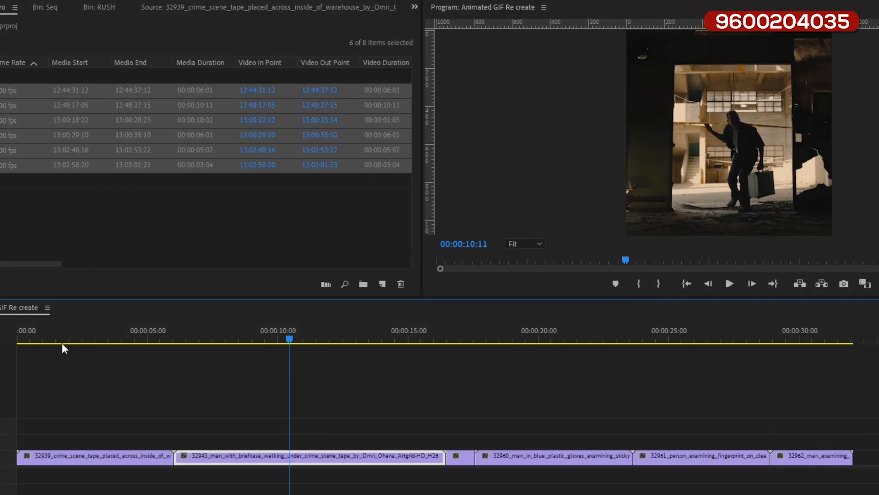
drag(50, 340, 493, 372)
drag(69, 335, 560, 341)
key(Home)
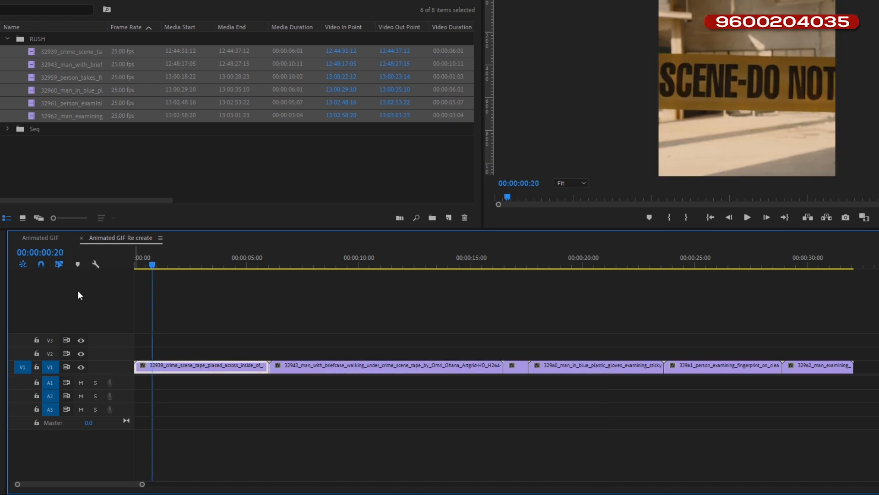
Open the Animated GIF sequence and examine how short its clips have been cut, starting with the crime scene tape shot
click(45, 238)
click(153, 295)
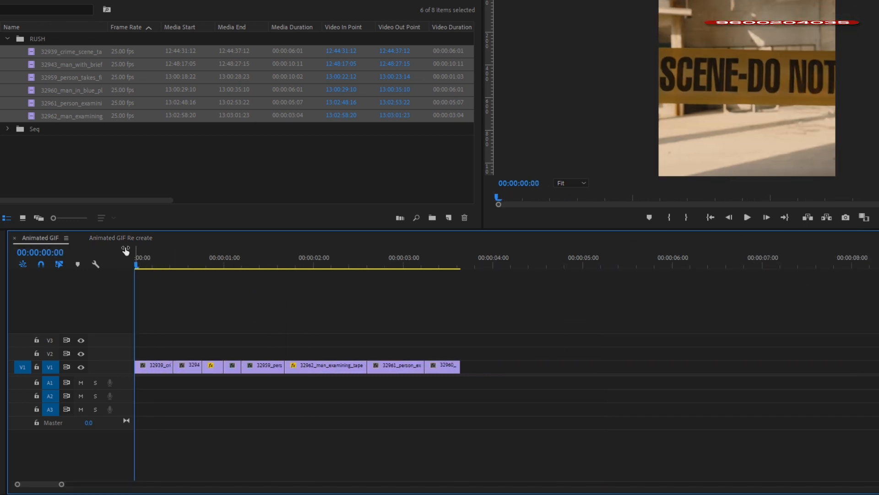
click(141, 265)
key(equal)
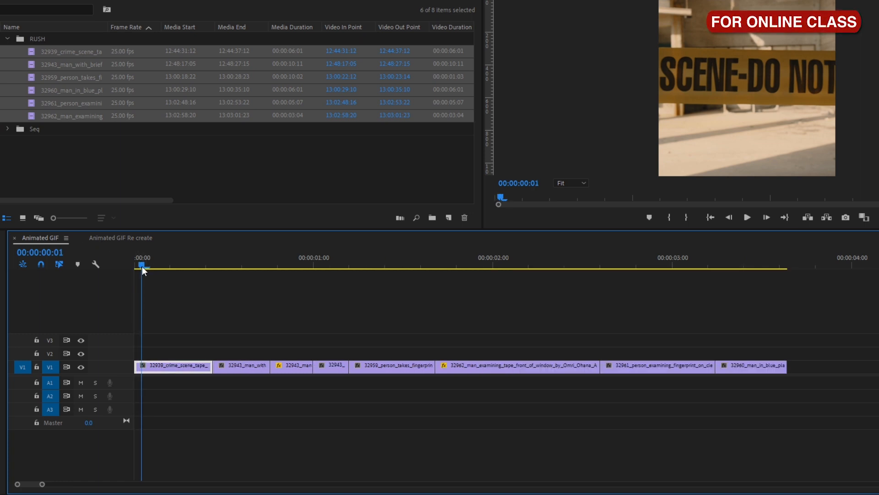
key(equal)
drag(152, 267, 318, 281)
drag(265, 257, 155, 279)
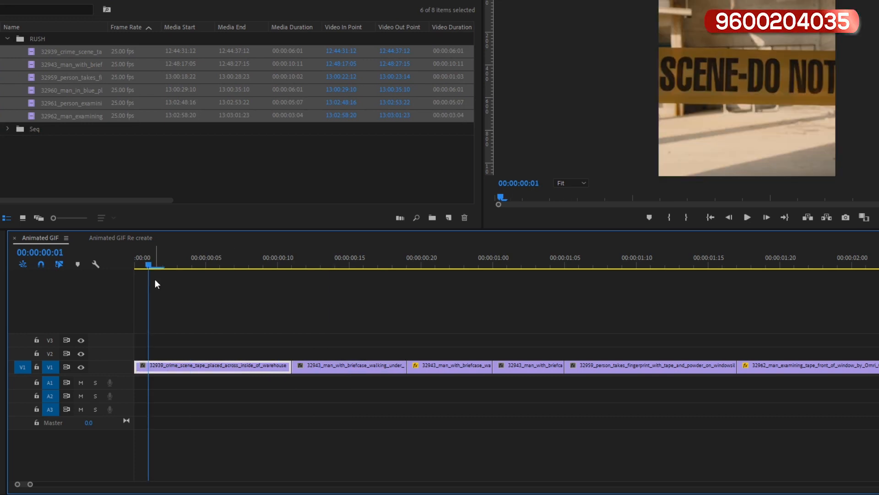
key(minus)
drag(769, 262, 190, 374)
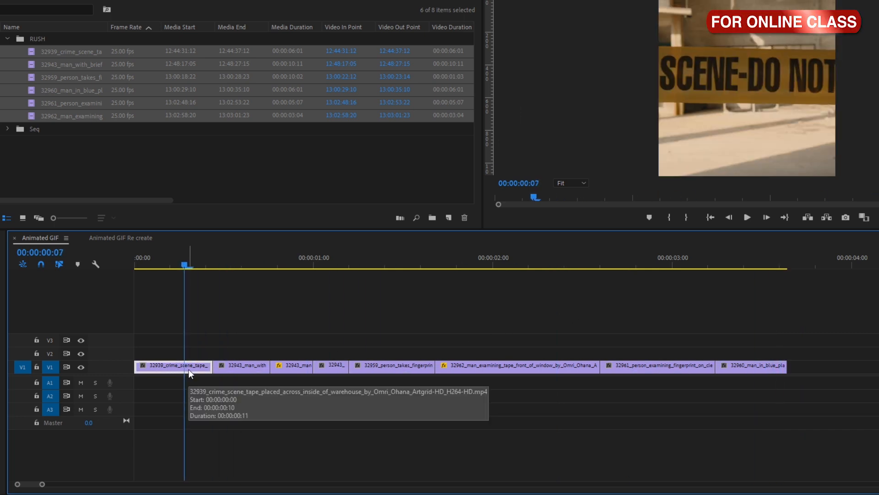
click(199, 267)
drag(228, 270, 154, 380)
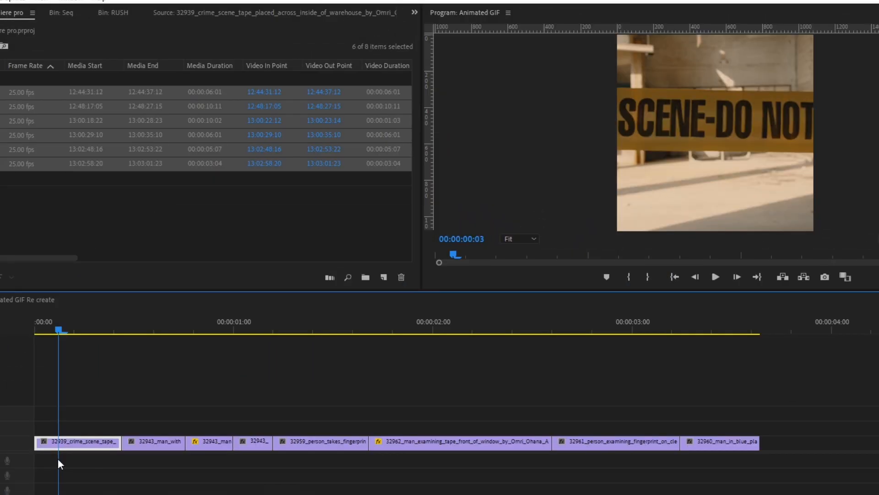
Play the Animated GIF sequence from the start and scrub through to its last clip to review the cuts
drag(57, 458, 18, 479)
key(space)
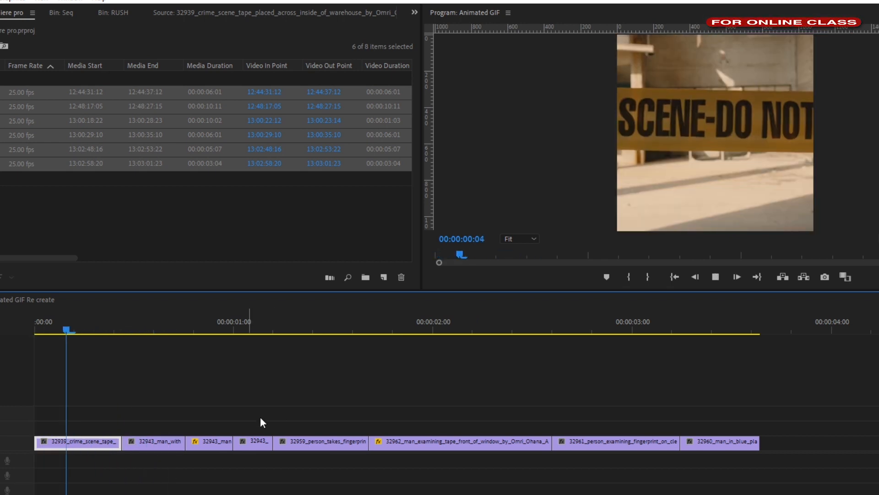
key(space)
drag(201, 330, 234, 419)
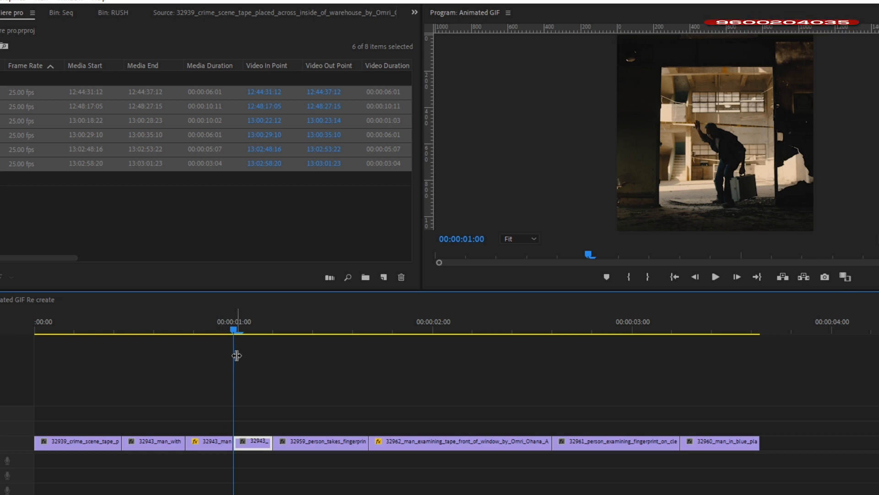
drag(252, 326, 686, 352)
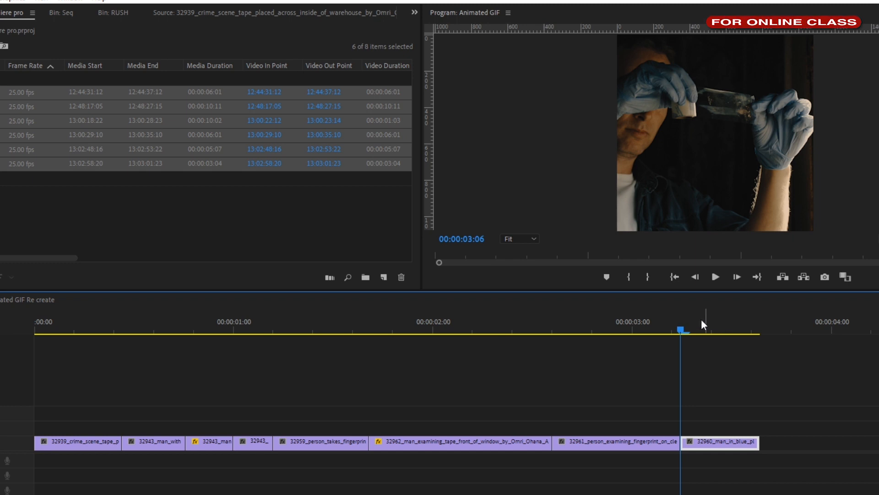
drag(693, 325, 125, 455)
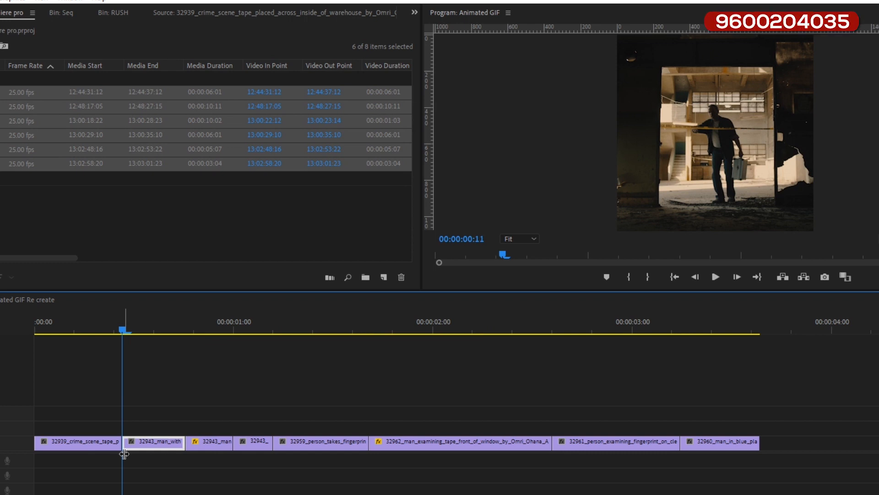
drag(138, 328, 751, 344)
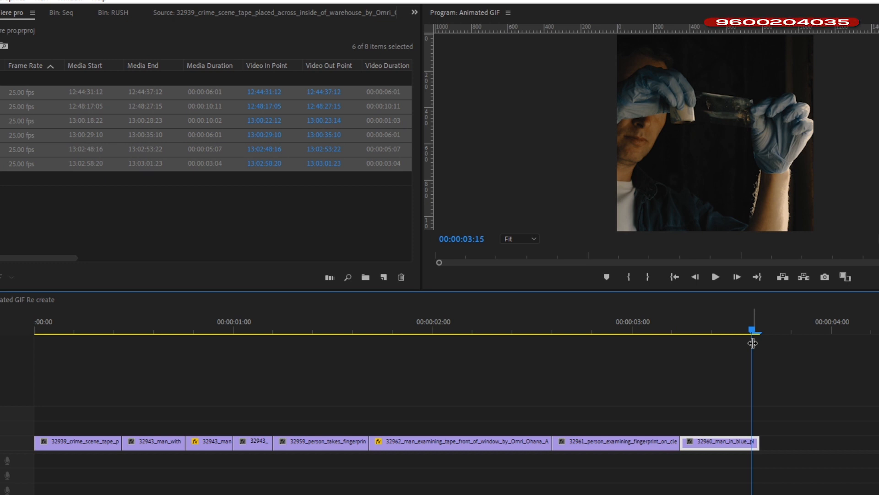
Mark an Out point on the last frame of the final clip, at 00:00:03:15
drag(628, 338, 764, 426)
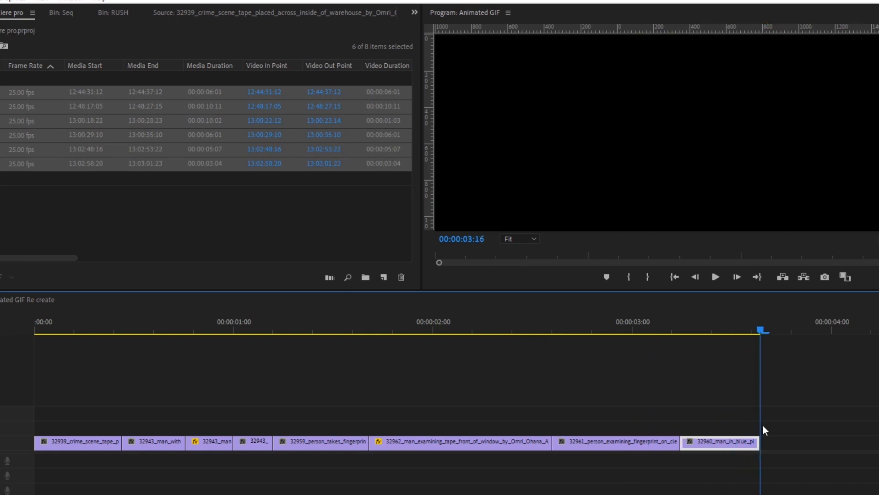
key(Left)
key(o)
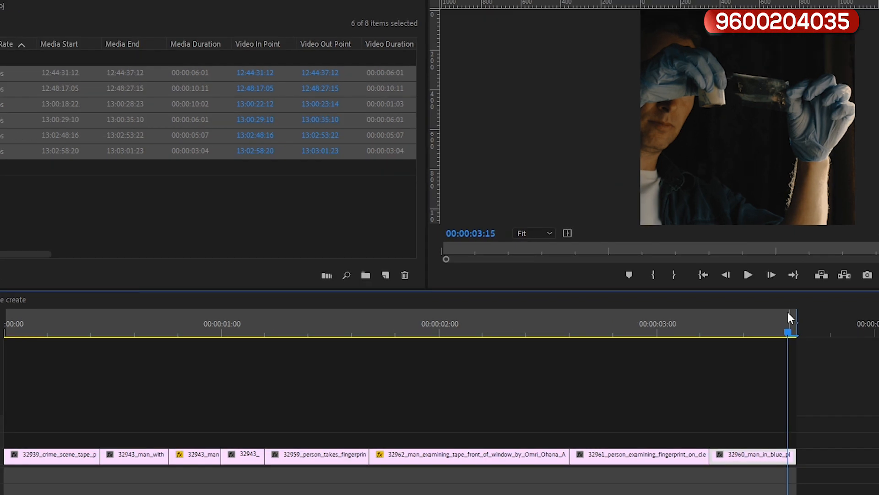
Open the media export settings for the marked range and set the format to Animated GIF
key(ctrl+m)
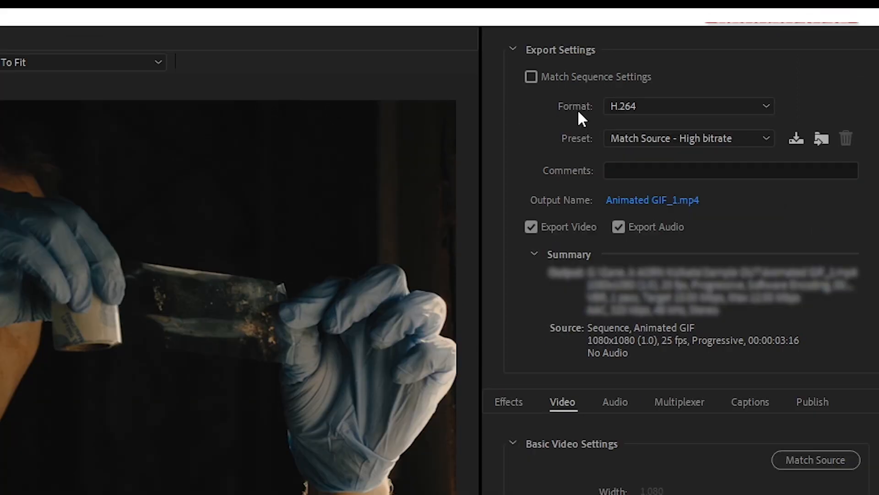
click(630, 107)
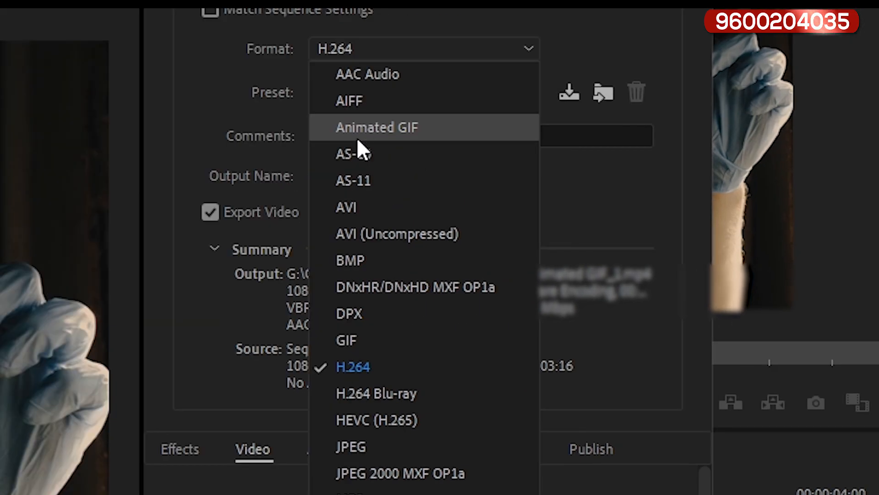
click(358, 137)
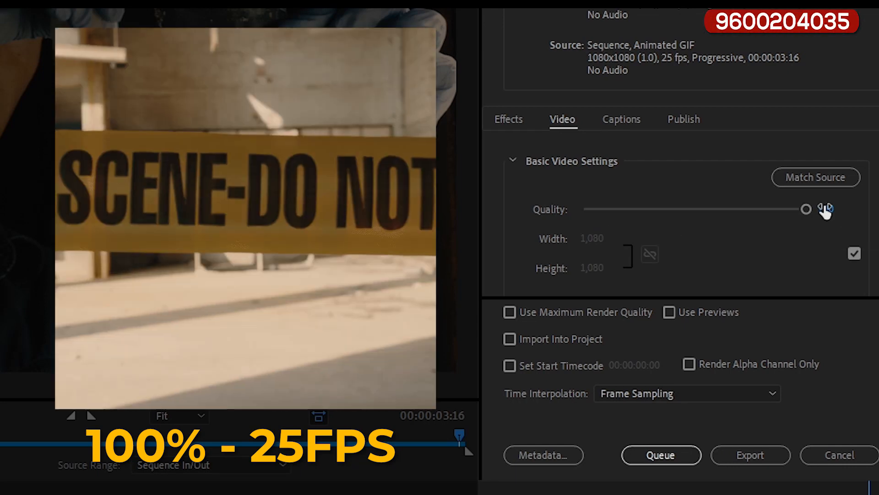
Review the basic video settings of the GIF export and set the quality to 0
scroll(825, 211, down, 5)
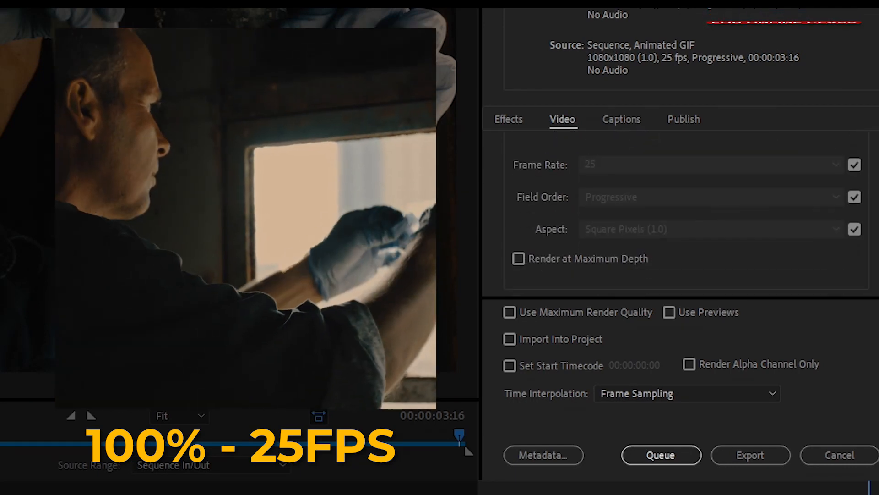
scroll(844, 247, up, 1)
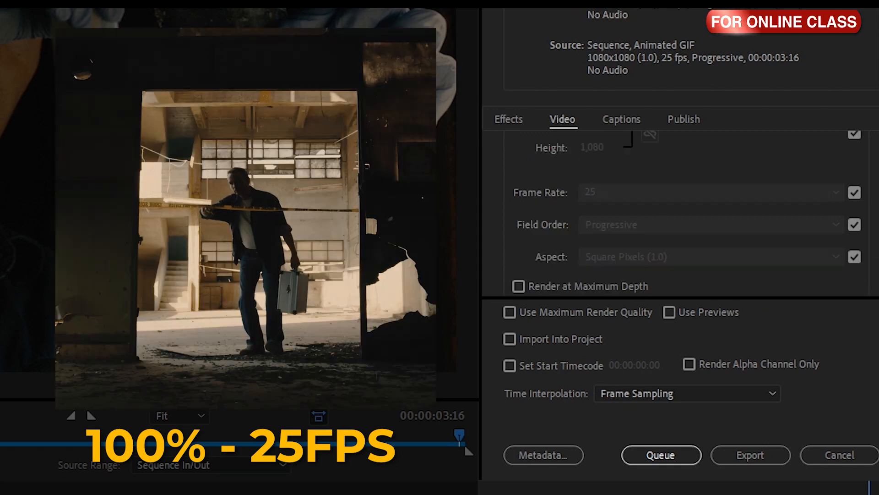
scroll(779, 192, up, 3)
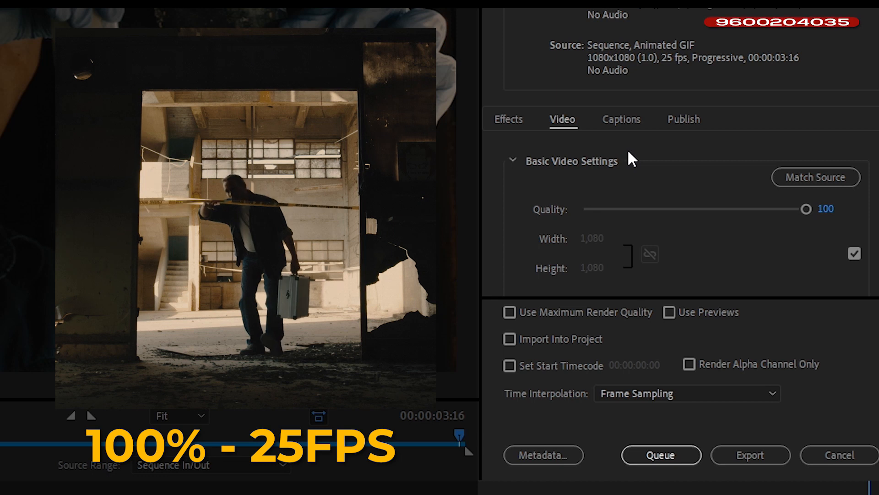
drag(809, 209, 581, 238)
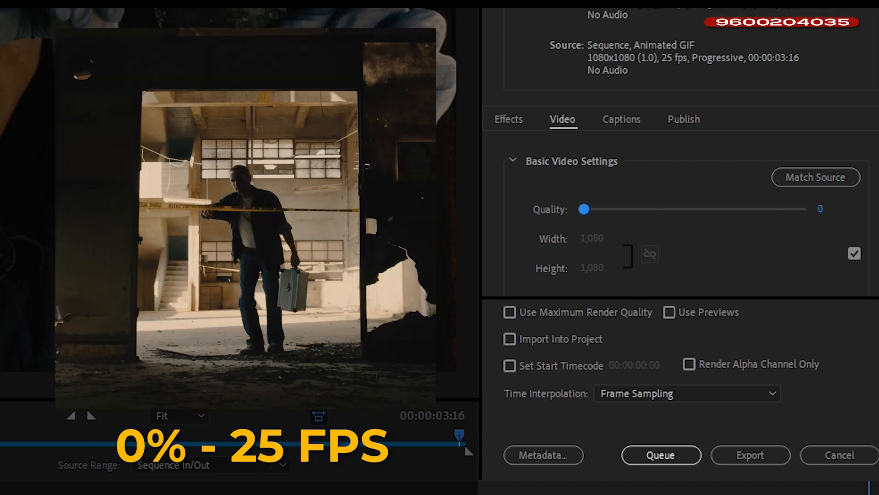
Unlink the frame rate from the source, set it to 12.5, and export the animated GIF
scroll(616, 210, down, 4)
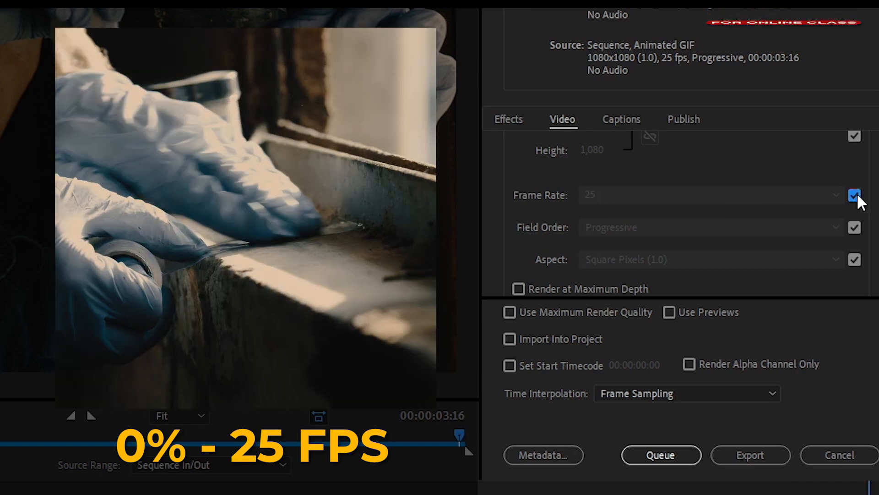
click(855, 195)
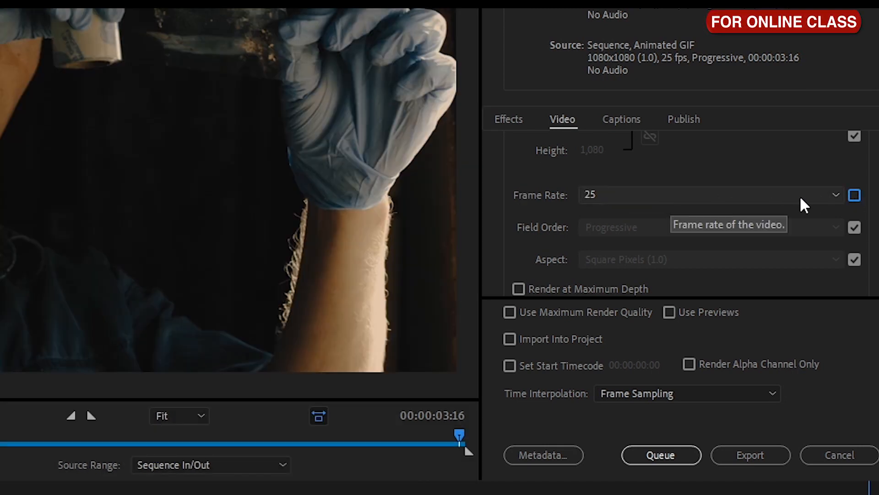
click(831, 196)
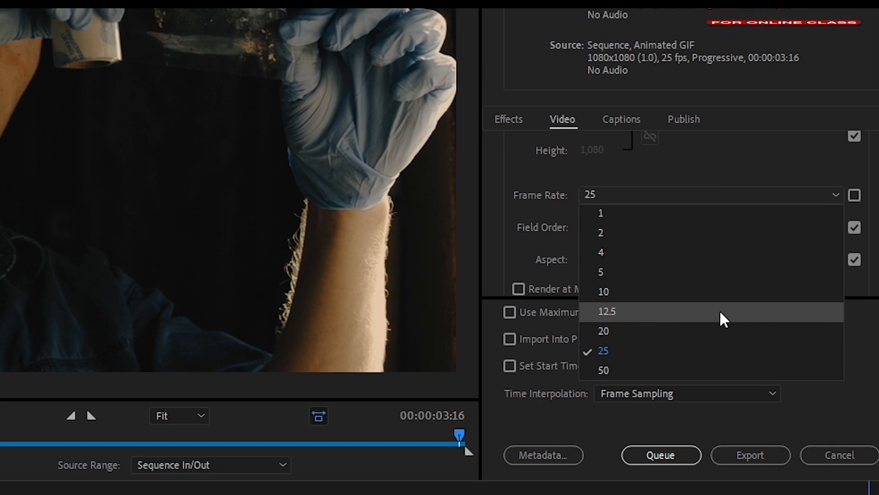
click(617, 315)
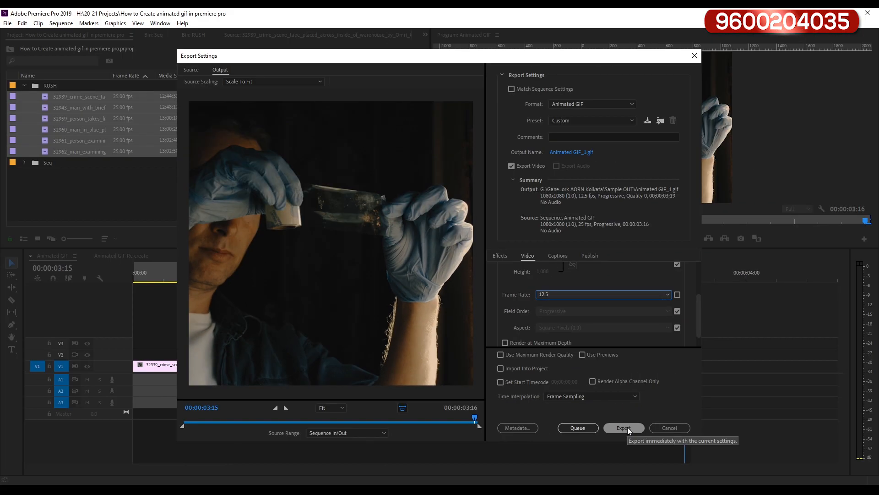
click(757, 455)
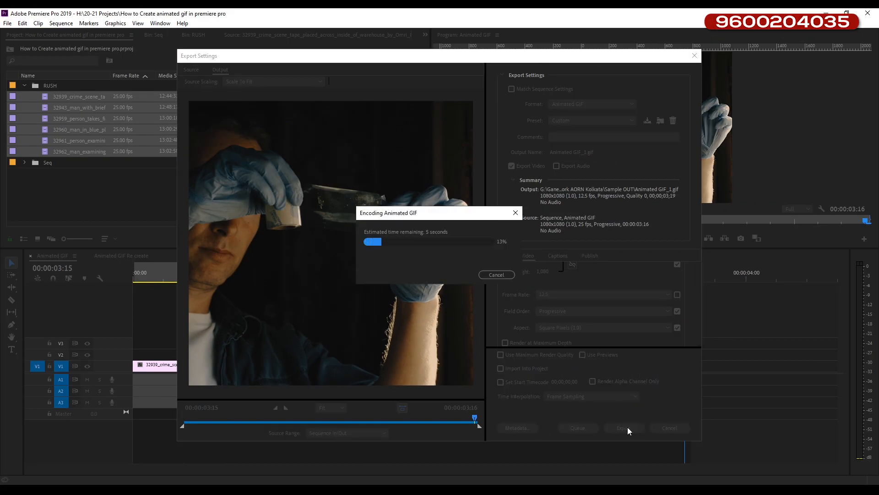